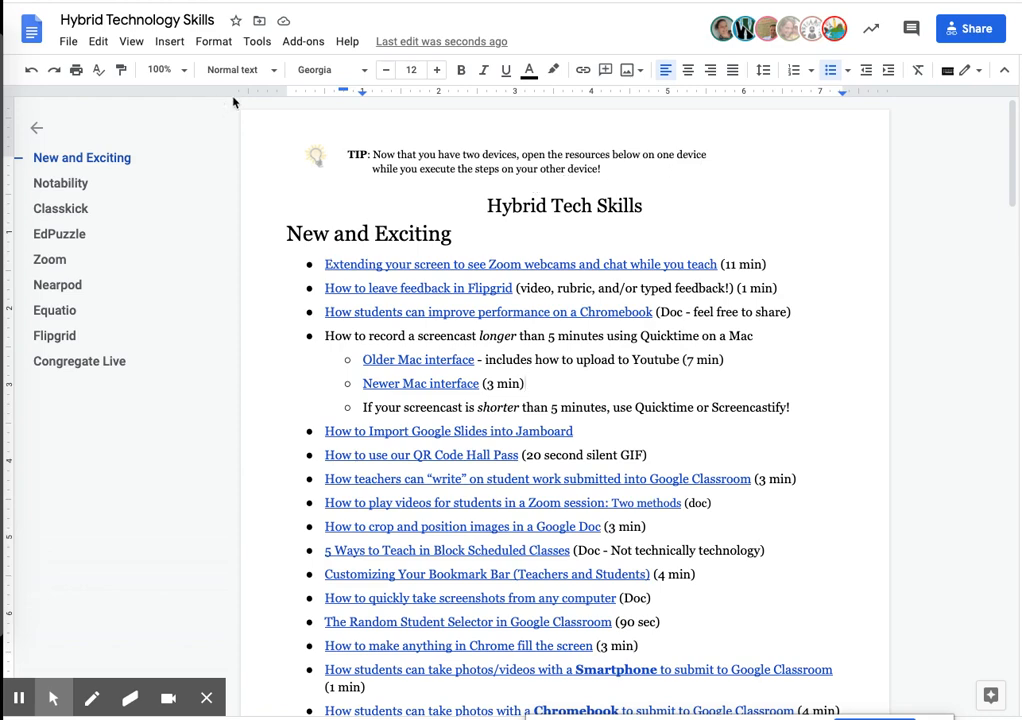
- Open the citations tool and insert an in-text citation for "Why Students Hate School Lunches" after the "How to Import Google Slides into Jamboard" bullet
{"action": "left_click", "coordinate": [257, 44]}
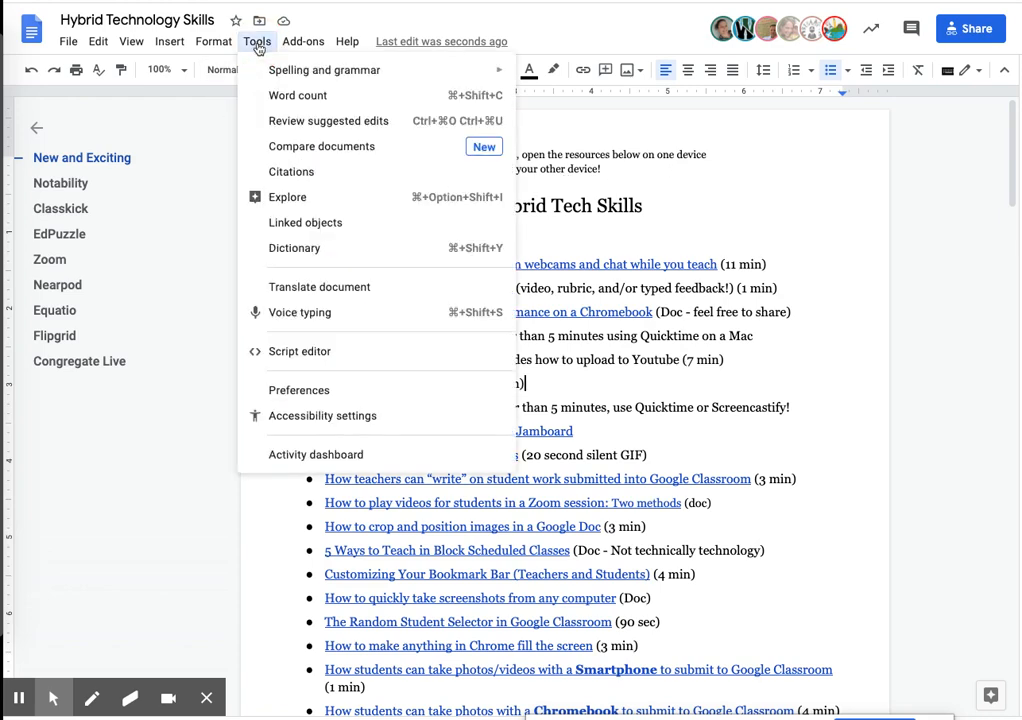
{"action": "left_click", "coordinate": [336, 172]}
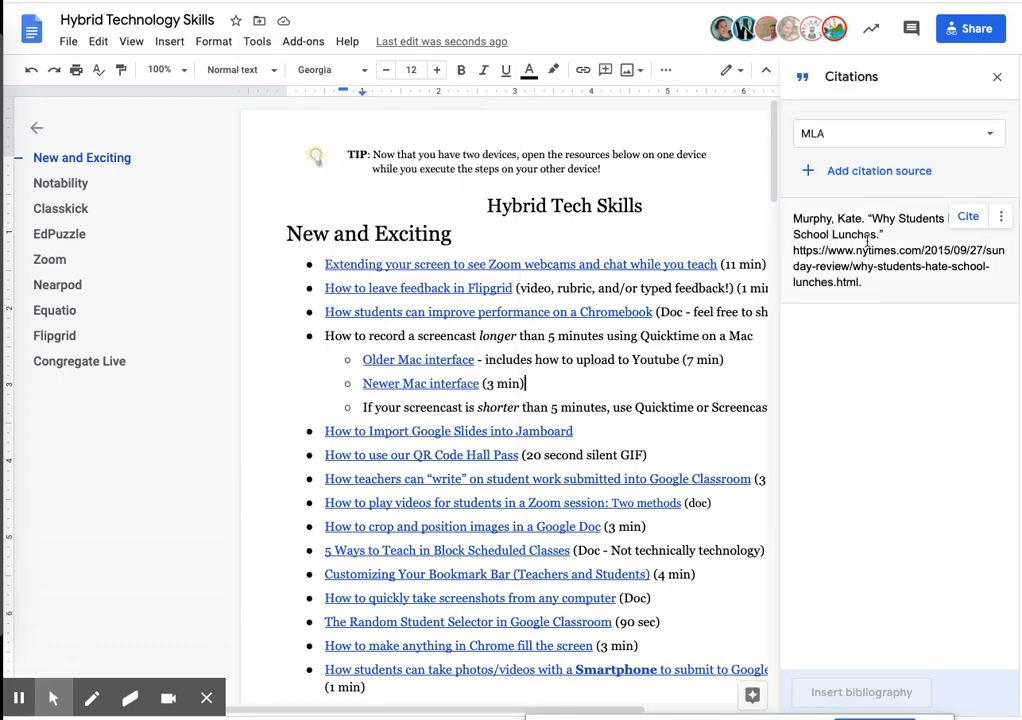
{"action": "mouse_move", "coordinate": [873, 251]}
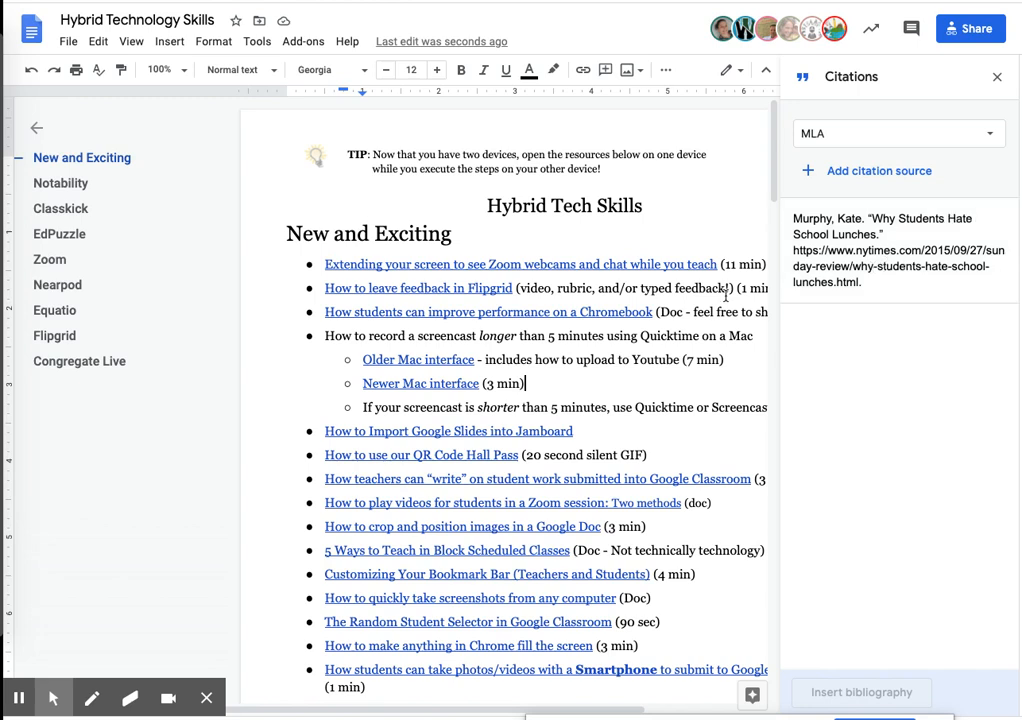
{"action": "double_click", "coordinate": [585, 433]}
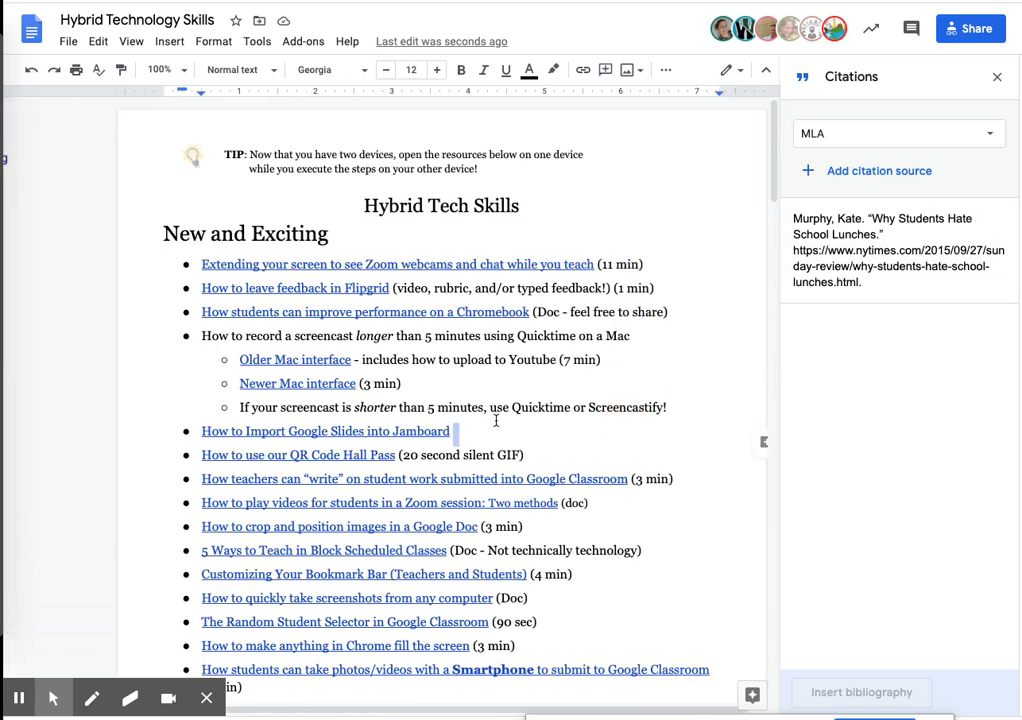
{"action": "left_click", "coordinate": [466, 430]}
{"action": "mouse_move", "coordinate": [913, 246]}
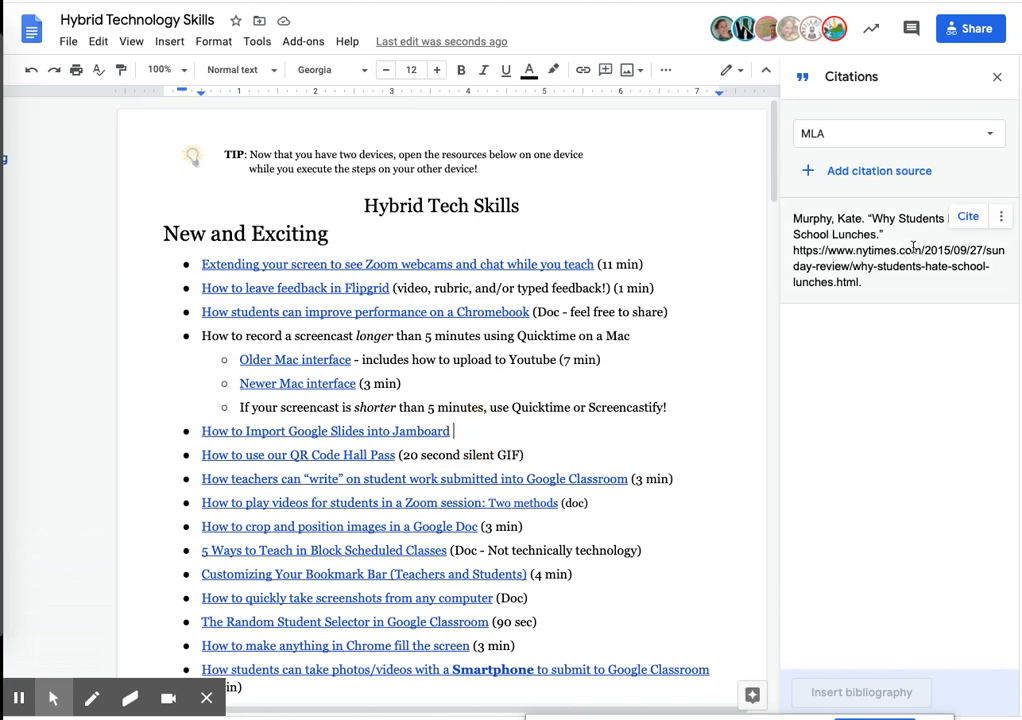
{"action": "left_click", "coordinate": [967, 217]}
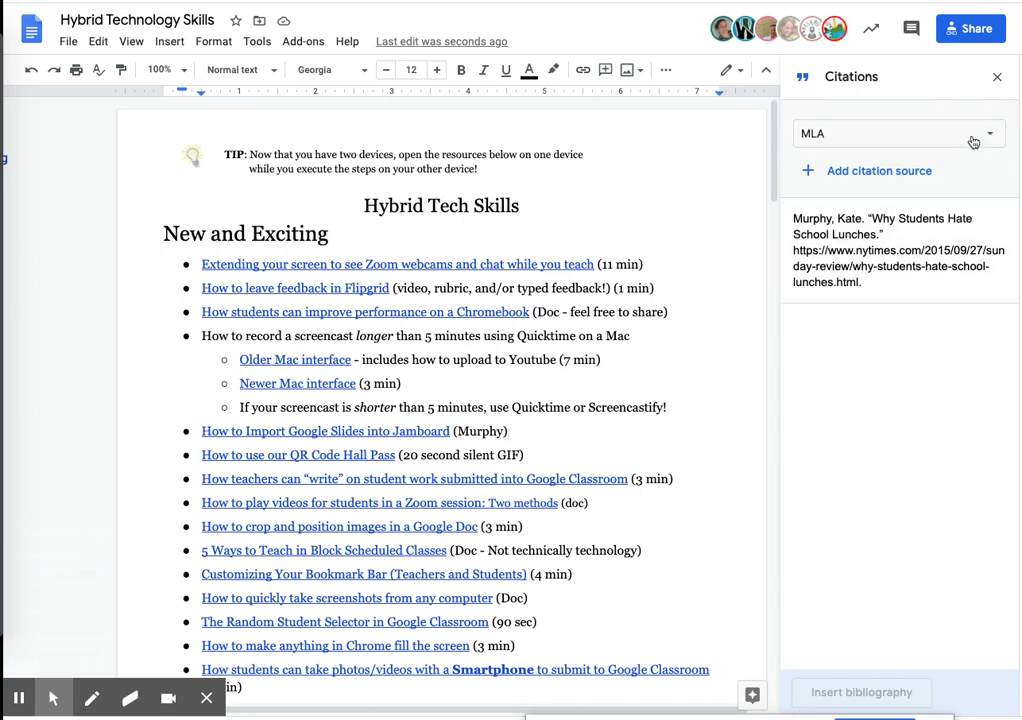
- Keep the MLA citation style and start a new citation source with Website as both the source type and the access method
{"action": "left_click", "coordinate": [840, 140]}
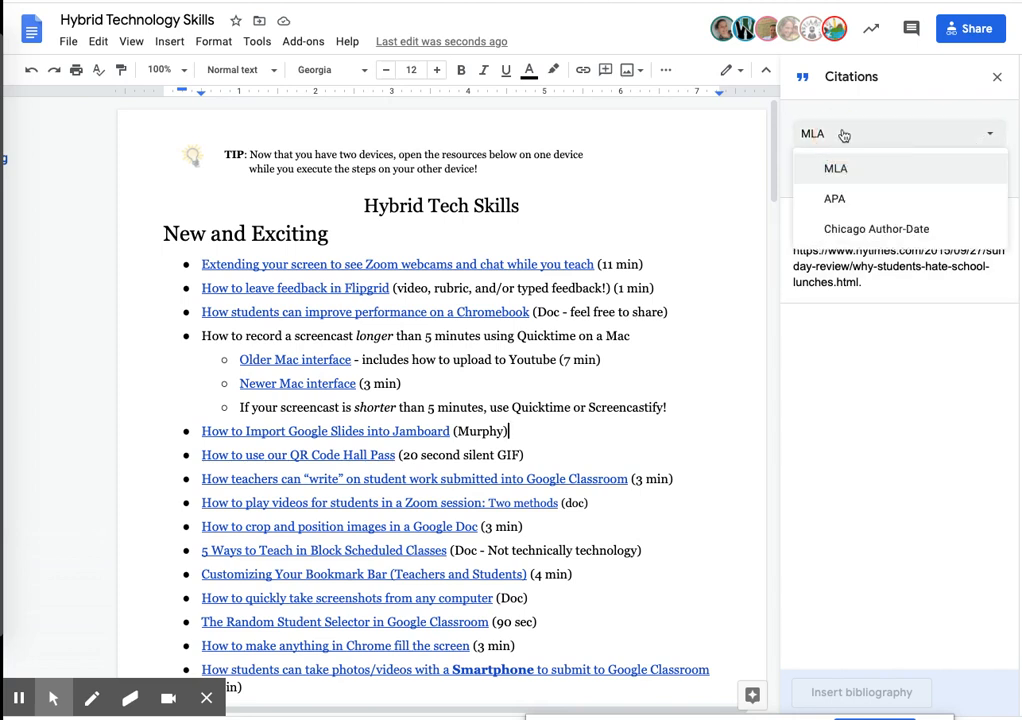
{"action": "left_click", "coordinate": [841, 137]}
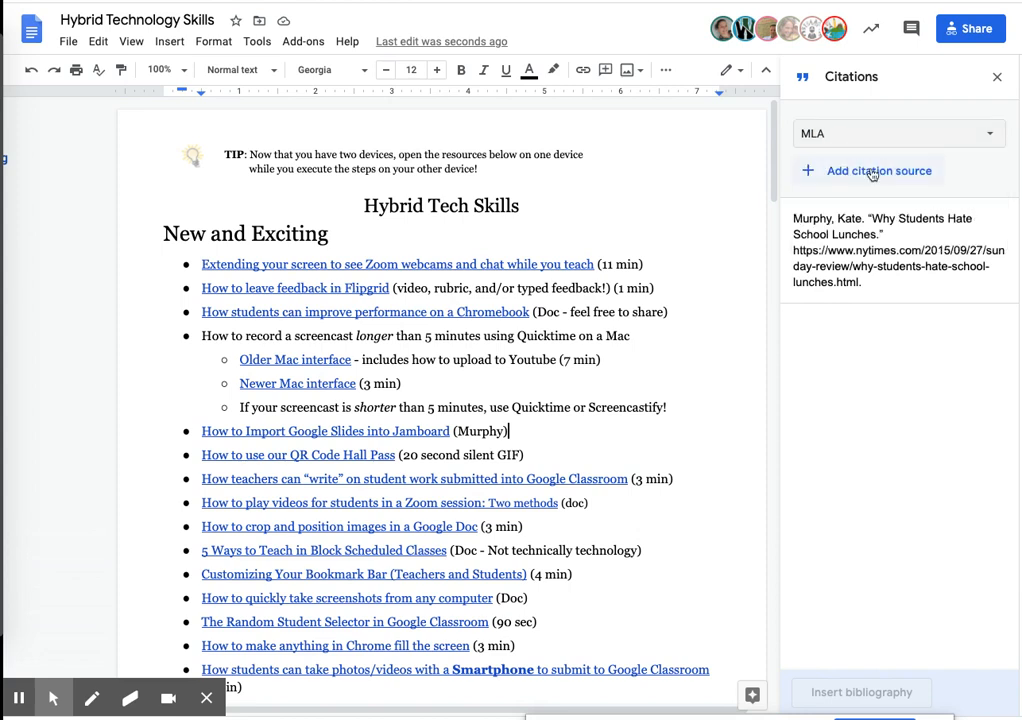
{"action": "left_click", "coordinate": [880, 171]}
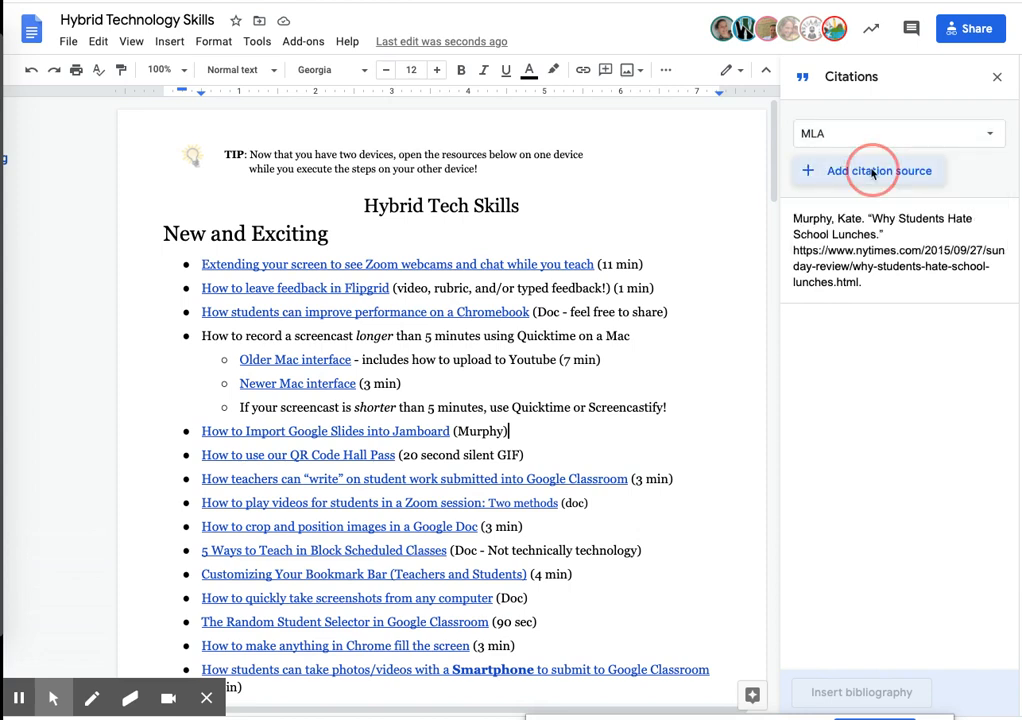
{"action": "left_click", "coordinate": [896, 154]}
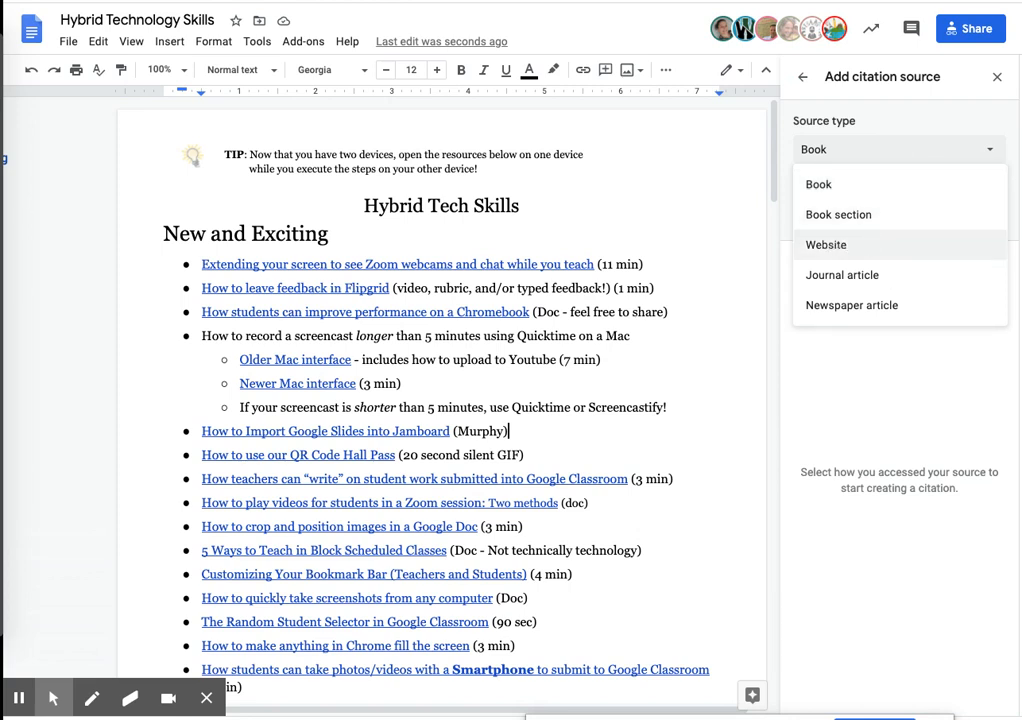
{"action": "left_click", "coordinate": [833, 245]}
{"action": "scroll", "coordinate": [839, 256], "scroll_direction": "down", "scroll_amount": 1}
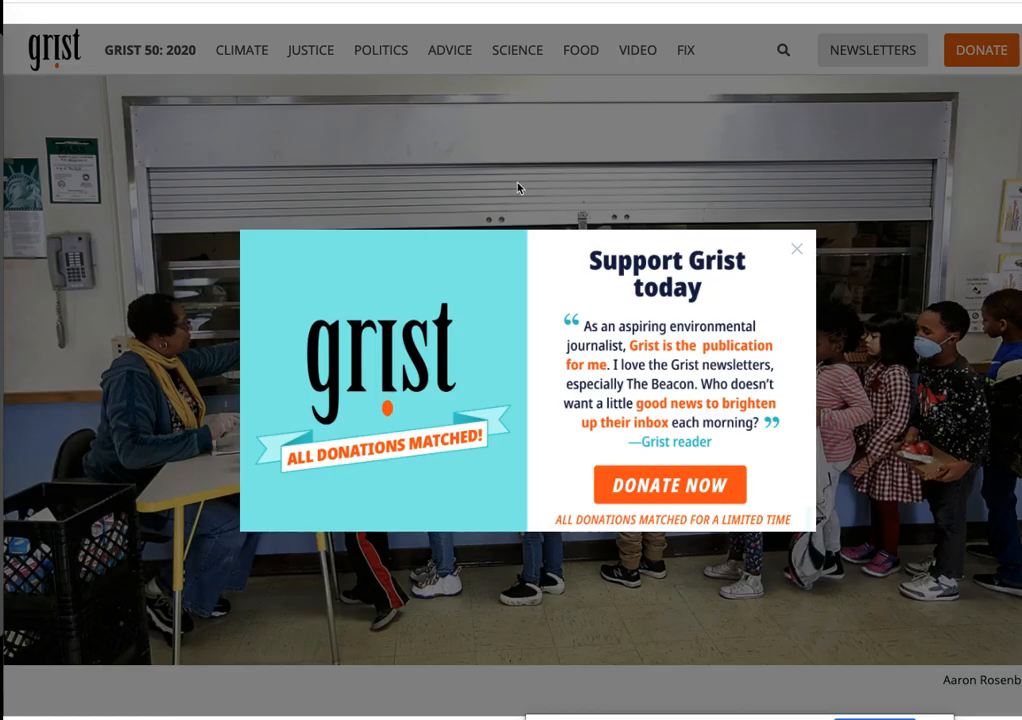
- Switch to the Grist article "Waste not, want not", dismiss the donation pop-up and copy the article's URL
{"action": "left_click", "coordinate": [797, 248]}
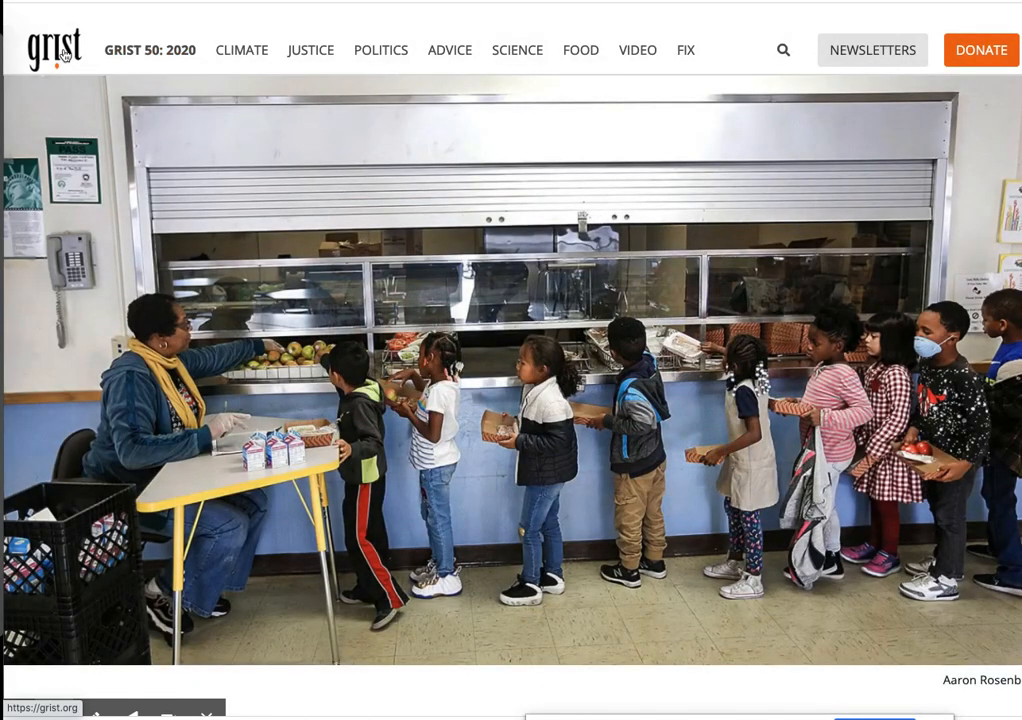
{"action": "right_click", "coordinate": [274, 1]}
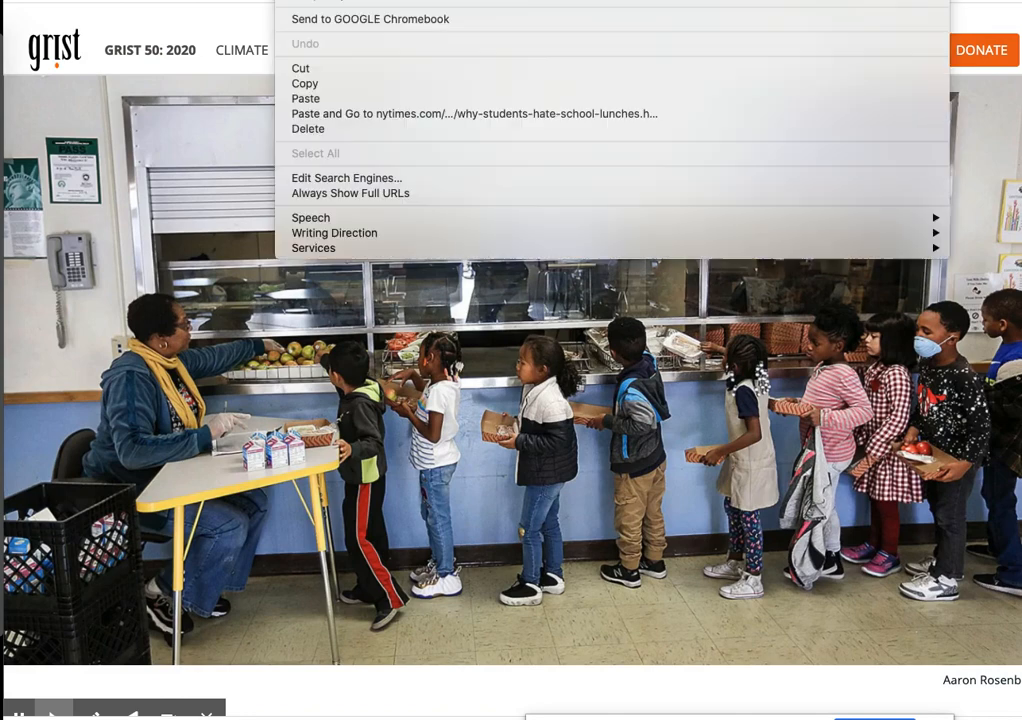
{"action": "left_click", "coordinate": [312, 84]}
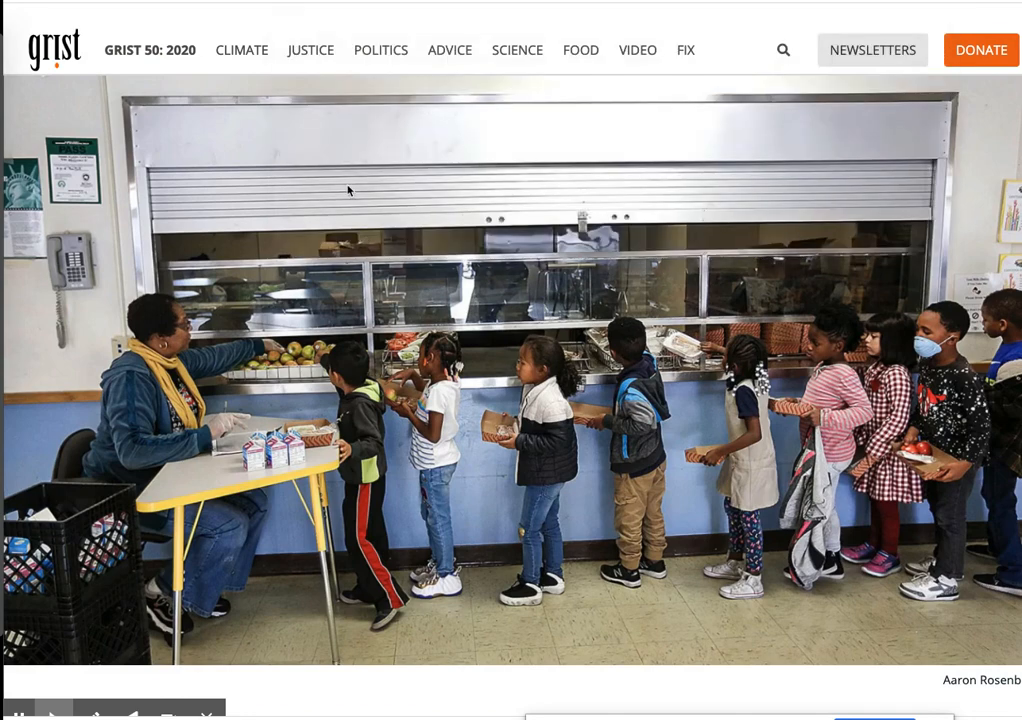
{"action": "scroll", "coordinate": [452, 302], "scroll_direction": "down", "scroll_amount": 5}
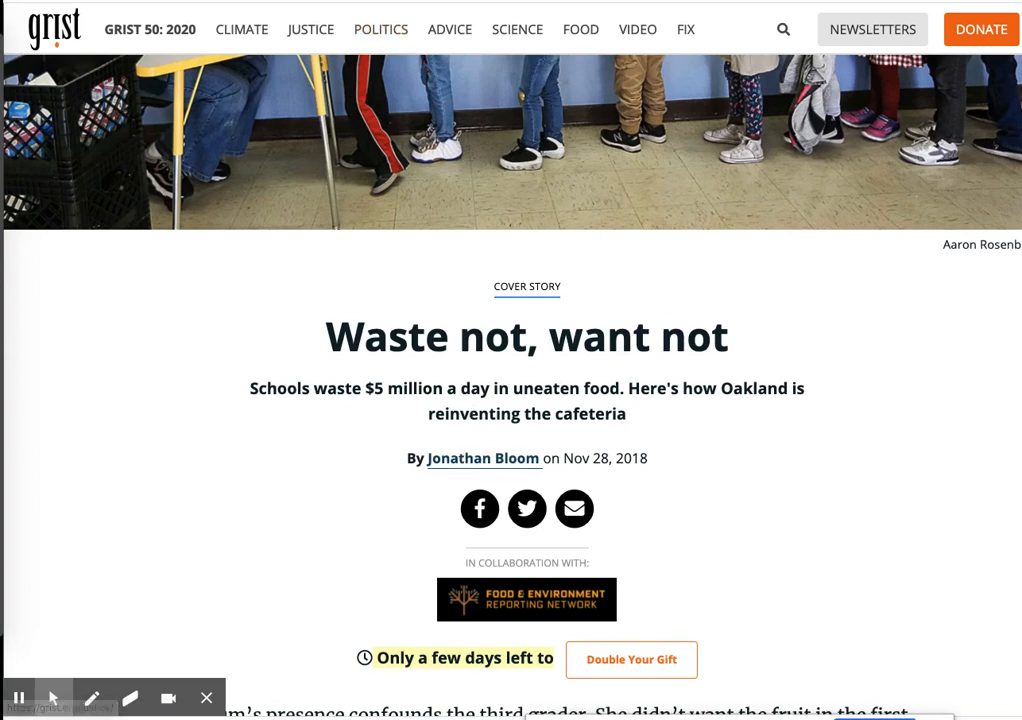
{"action": "left_click", "coordinate": [290, 2]}
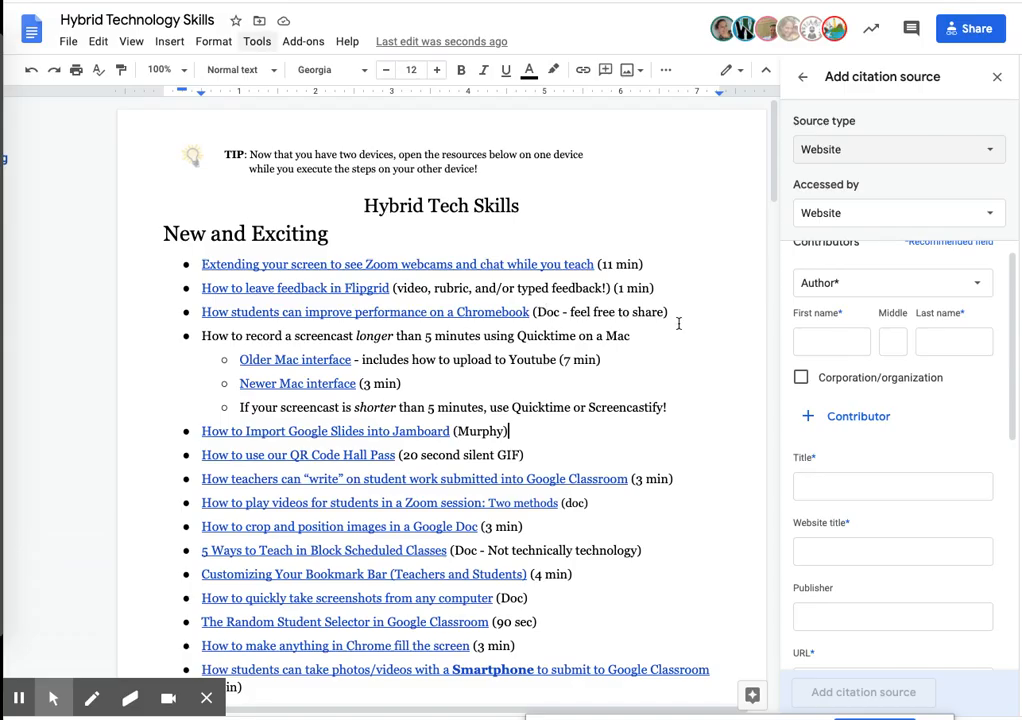
- Back in the Google Docs citation form, fill in the article author's first and last name
{"action": "left_click", "coordinate": [829, 346]}
{"action": "type", "text": "J"}
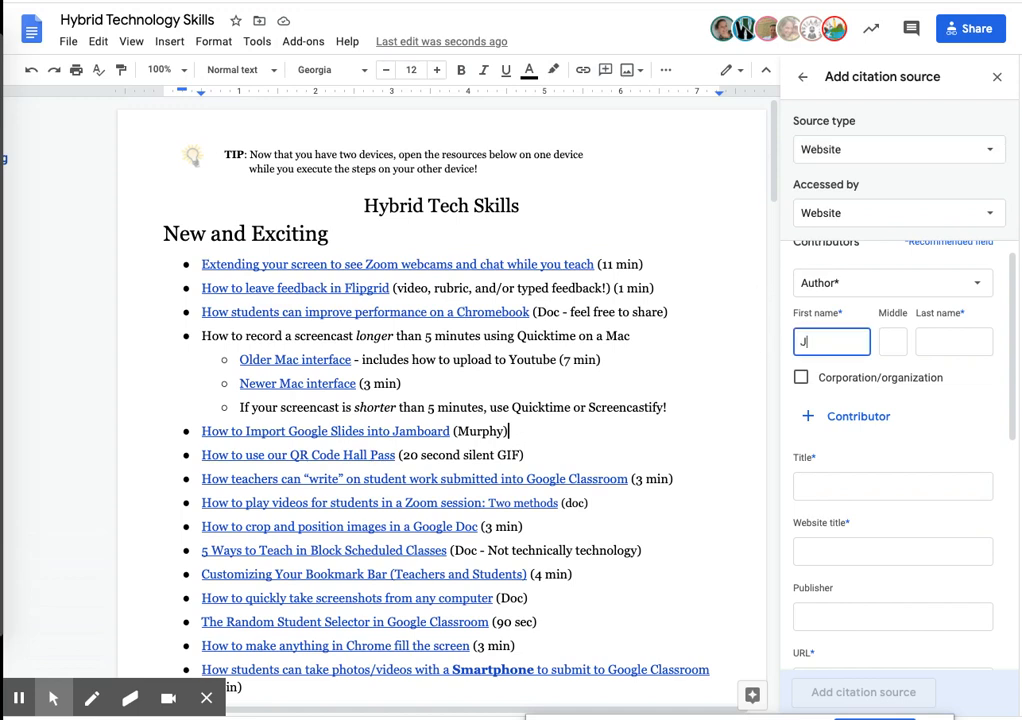
{"action": "type", "text": "onathan"}
{"action": "key", "text": "Tab"}
{"action": "key", "text": "Tab"}
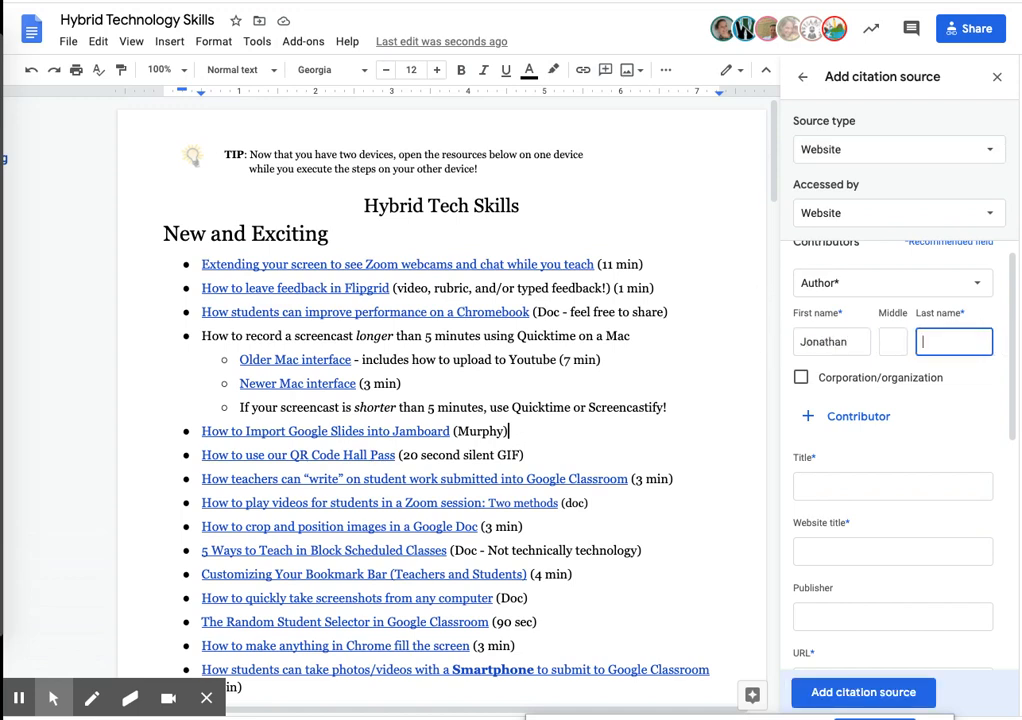
{"action": "type", "text": "Bloom"}
- Set the source's title to "Waste not, want not"
{"action": "left_click", "coordinate": [857, 486]}
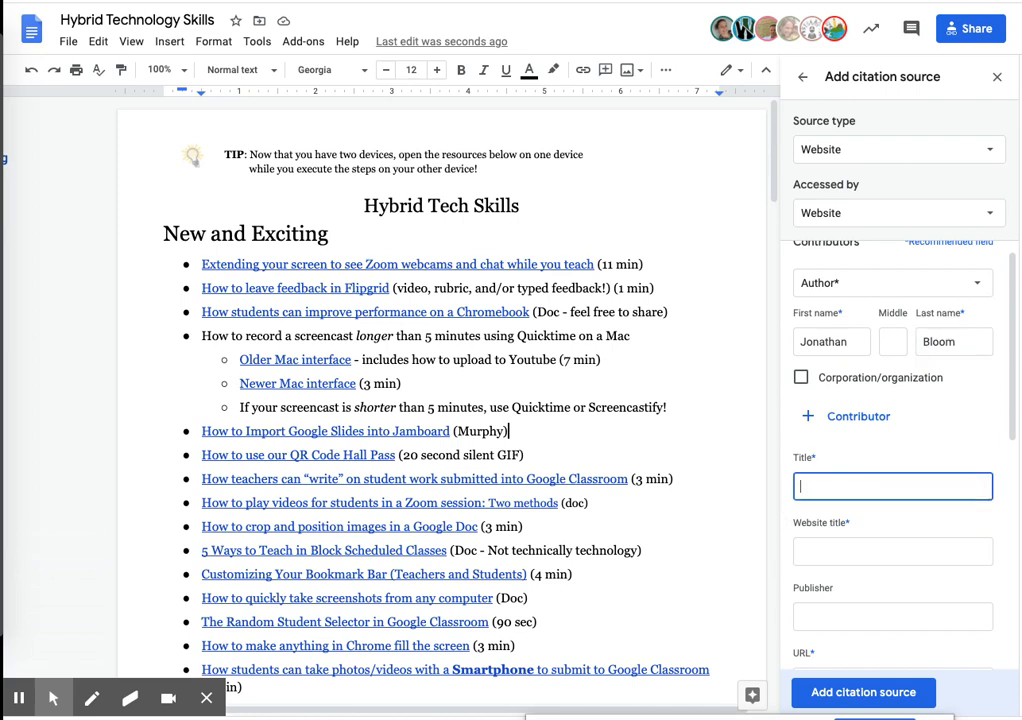
{"action": "type", "text": "Waste not, want n"}
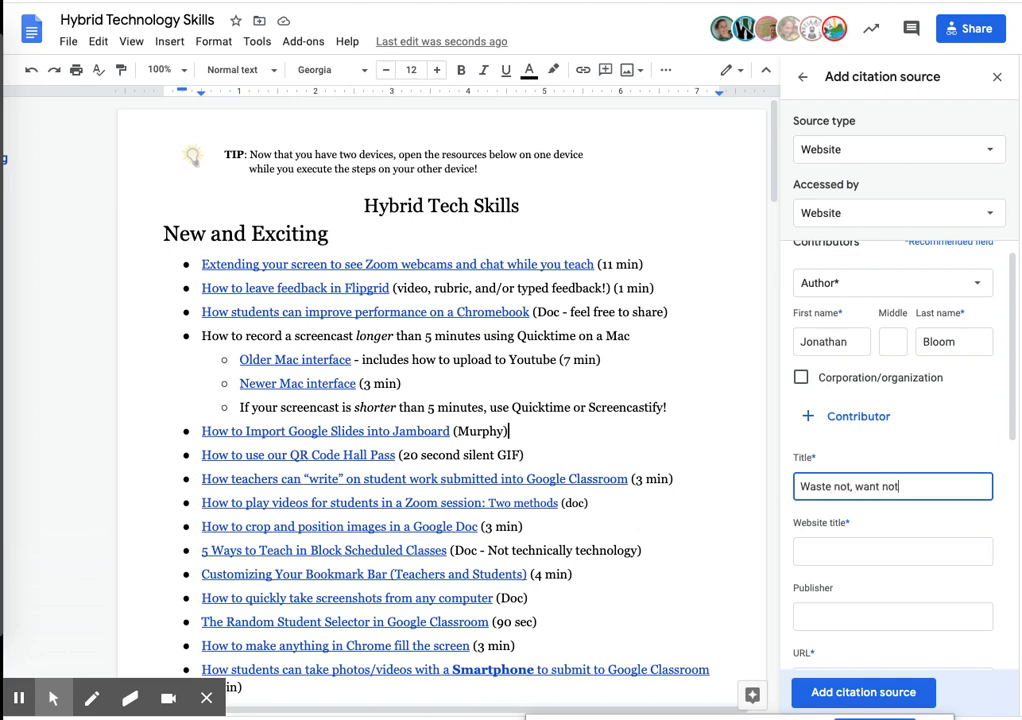
{"action": "type", "text": "ot"}
- Paste the copied article address as the source's URL and add the website source to the citation list
{"action": "scroll", "coordinate": [851, 575], "scroll_direction": "down", "scroll_amount": 1}
{"action": "left_click", "coordinate": [845, 629]}
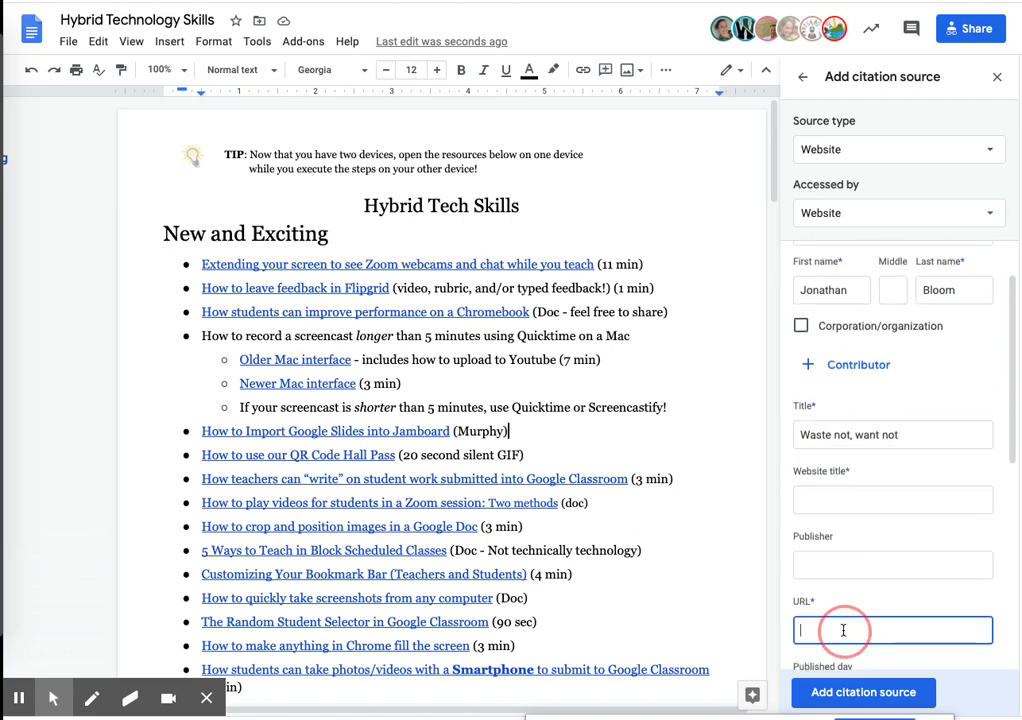
{"action": "key", "text": "ctrl+v"}
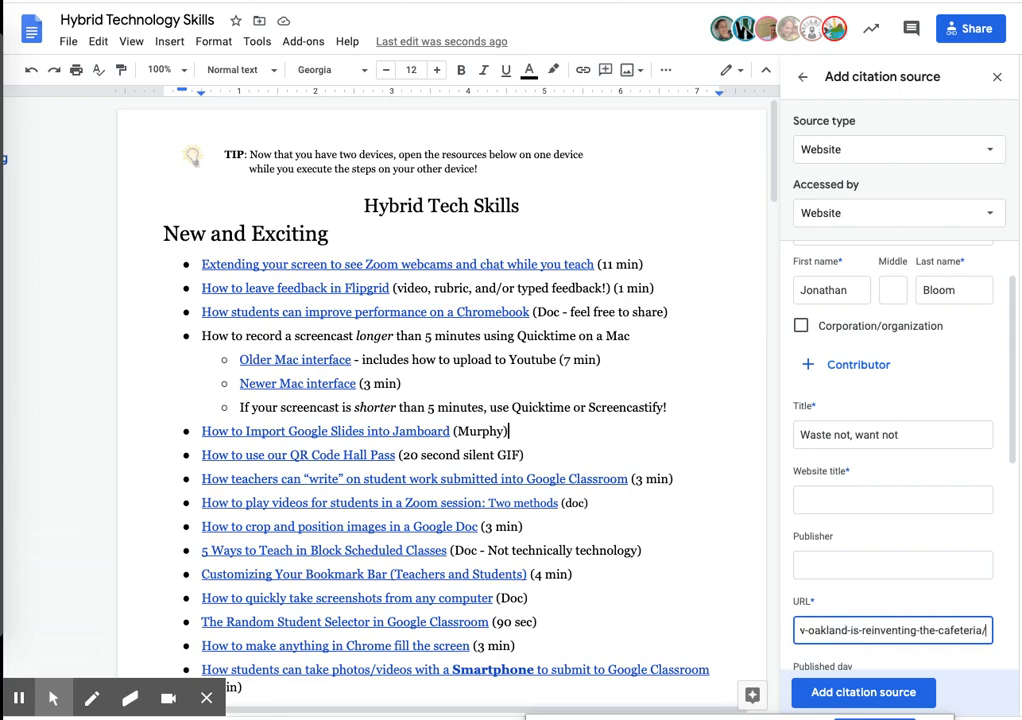
{"action": "scroll", "coordinate": [1003, 478], "scroll_direction": "down", "scroll_amount": 1}
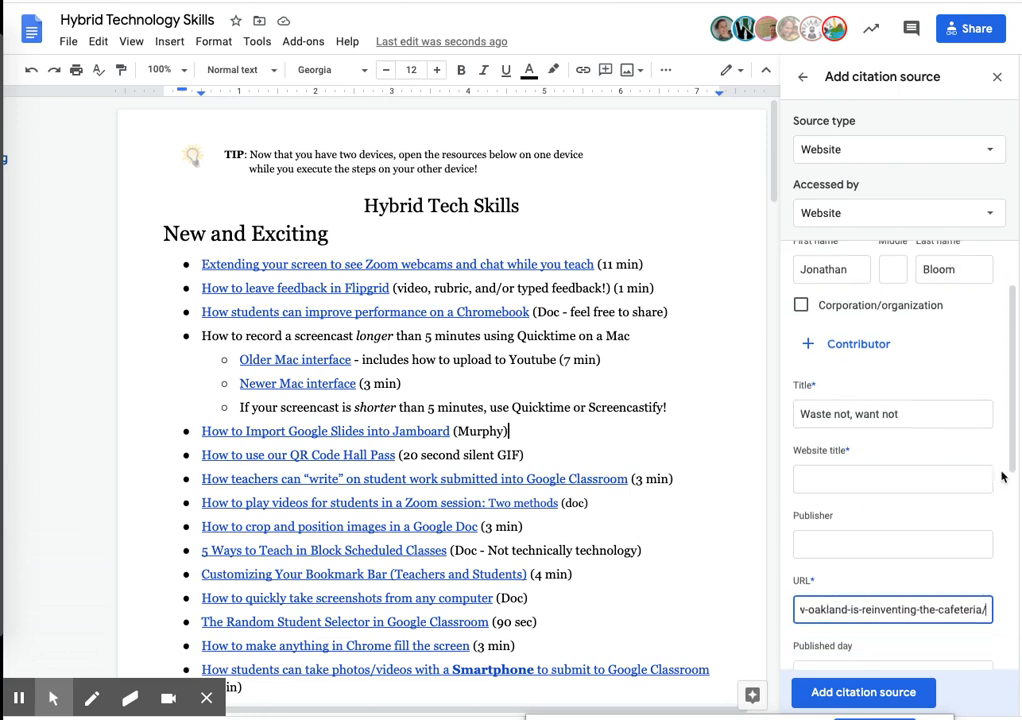
{"action": "scroll", "coordinate": [1003, 478], "scroll_direction": "down", "scroll_amount": 1}
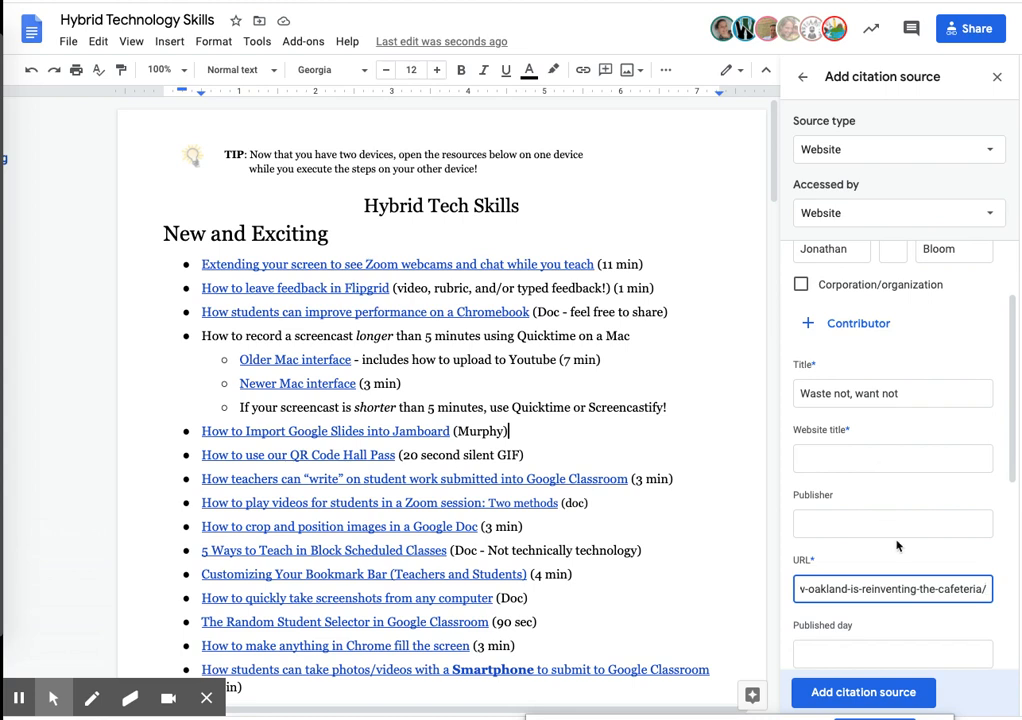
{"action": "scroll", "coordinate": [897, 545], "scroll_direction": "down", "scroll_amount": 1}
{"action": "scroll", "coordinate": [897, 543], "scroll_direction": "down", "scroll_amount": 5}
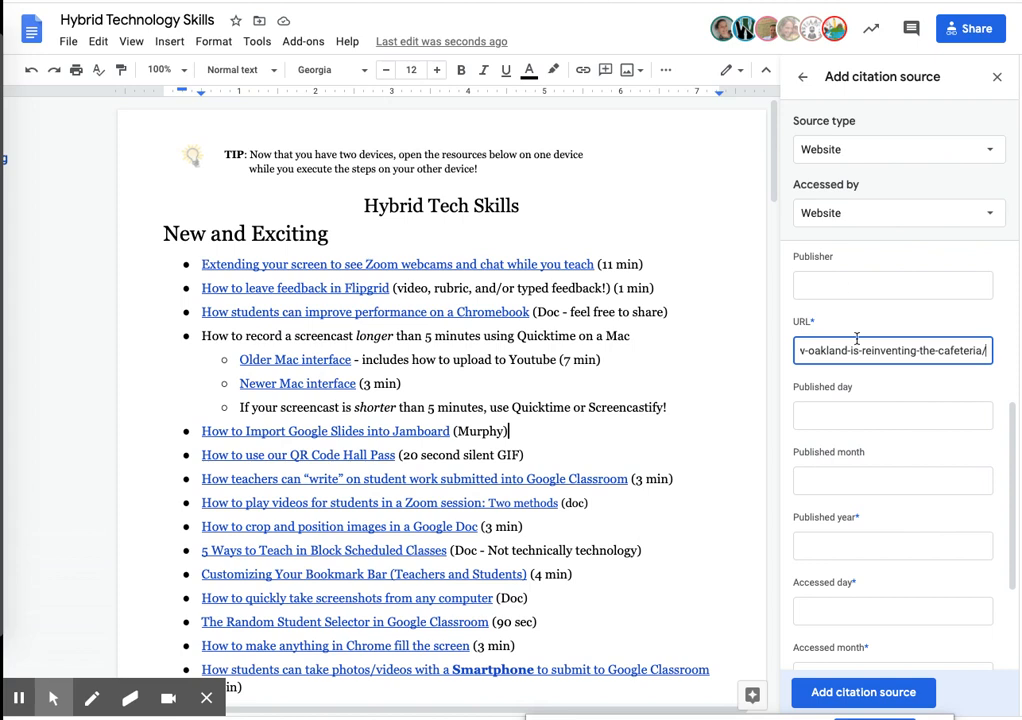
{"action": "scroll", "coordinate": [917, 383], "scroll_direction": "down", "scroll_amount": 1}
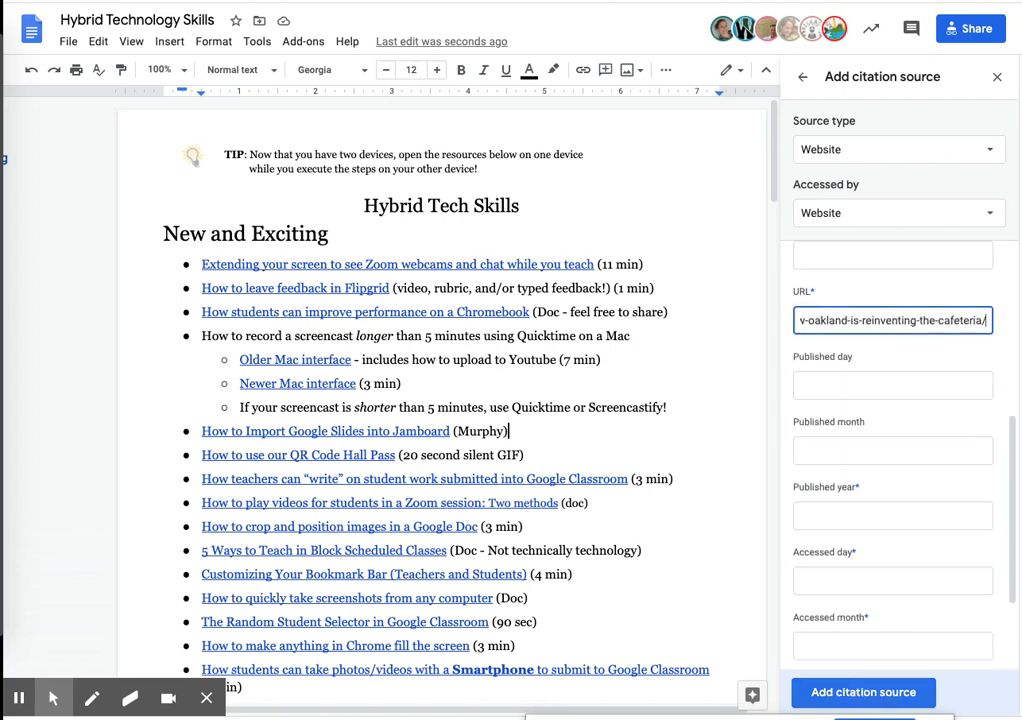
{"action": "left_click", "coordinate": [863, 692]}
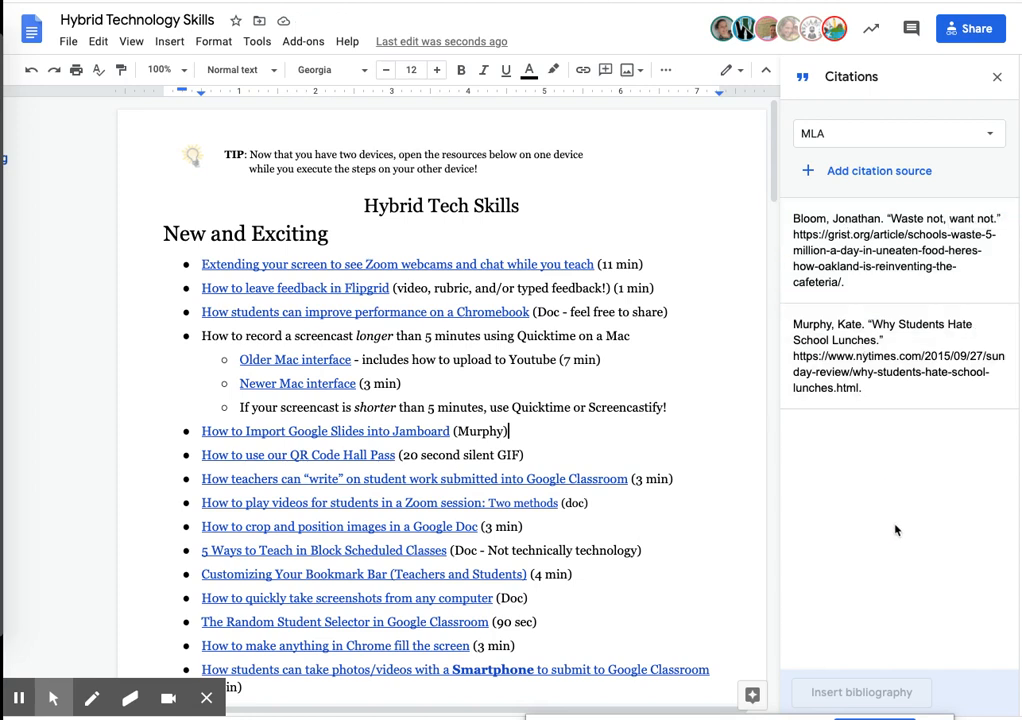
- Insert the bibliography at the end of the document, below the Congregate Live section
{"action": "left_click", "coordinate": [636, 361]}
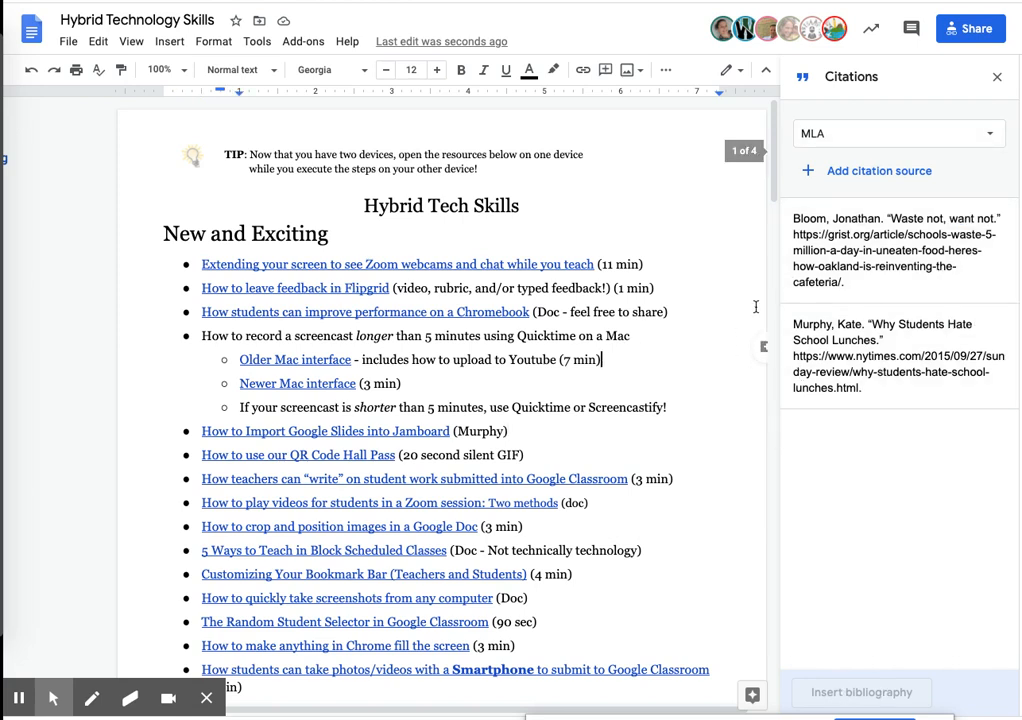
{"action": "left_click_drag", "start_coordinate": [776, 182], "coordinate": [765, 662]}
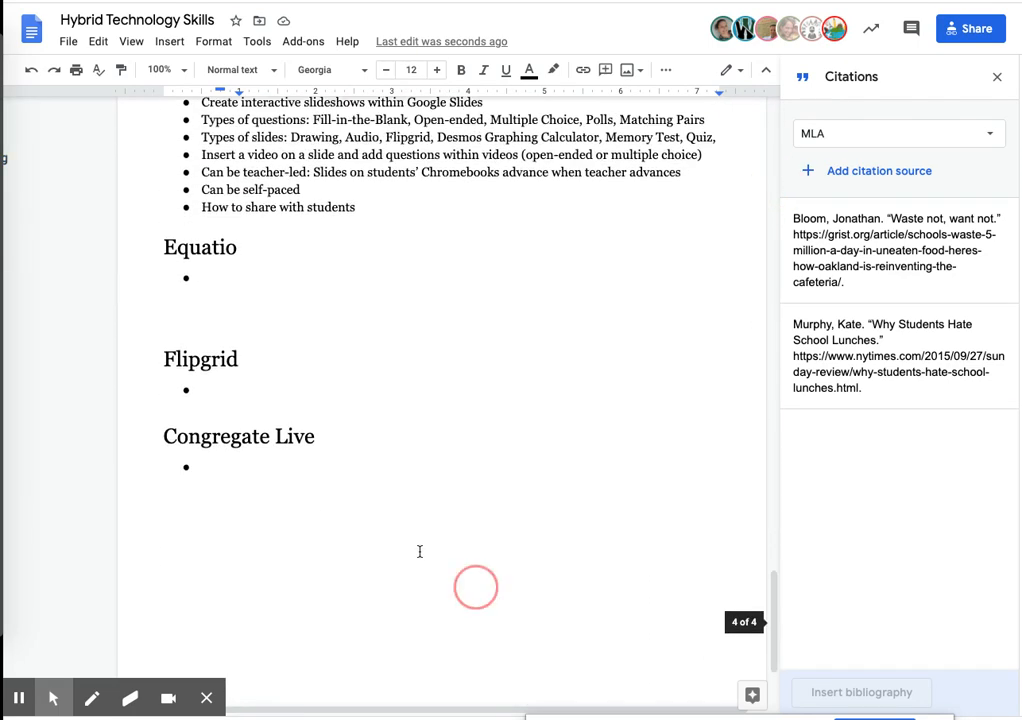
{"action": "left_click", "coordinate": [170, 535]}
{"action": "left_click", "coordinate": [172, 528]}
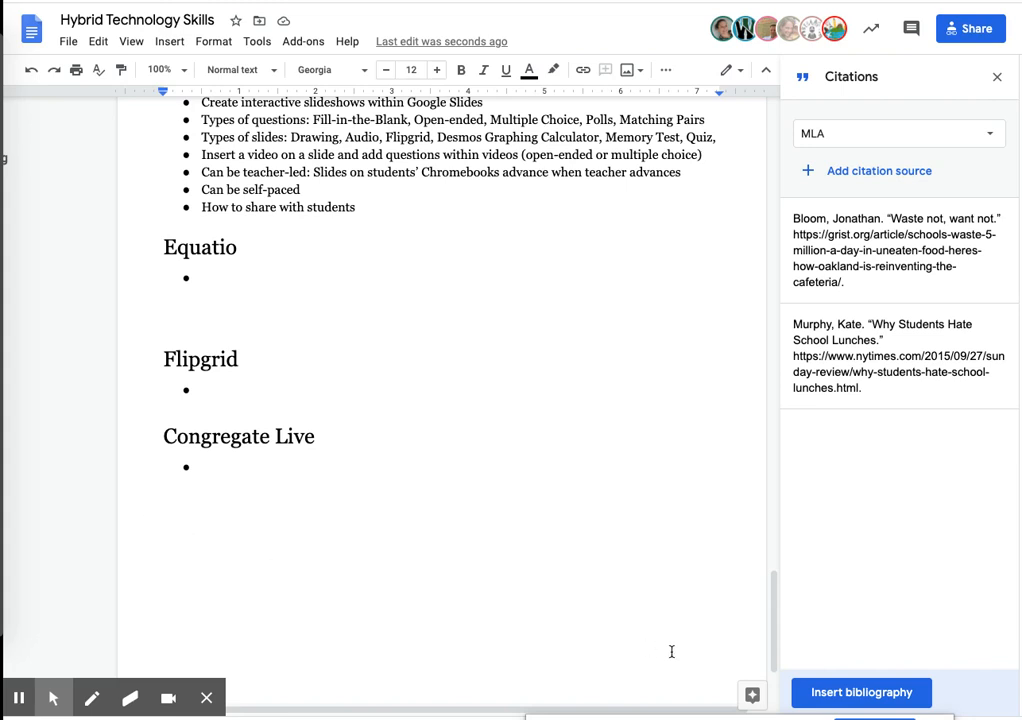
{"action": "left_click", "coordinate": [870, 698]}
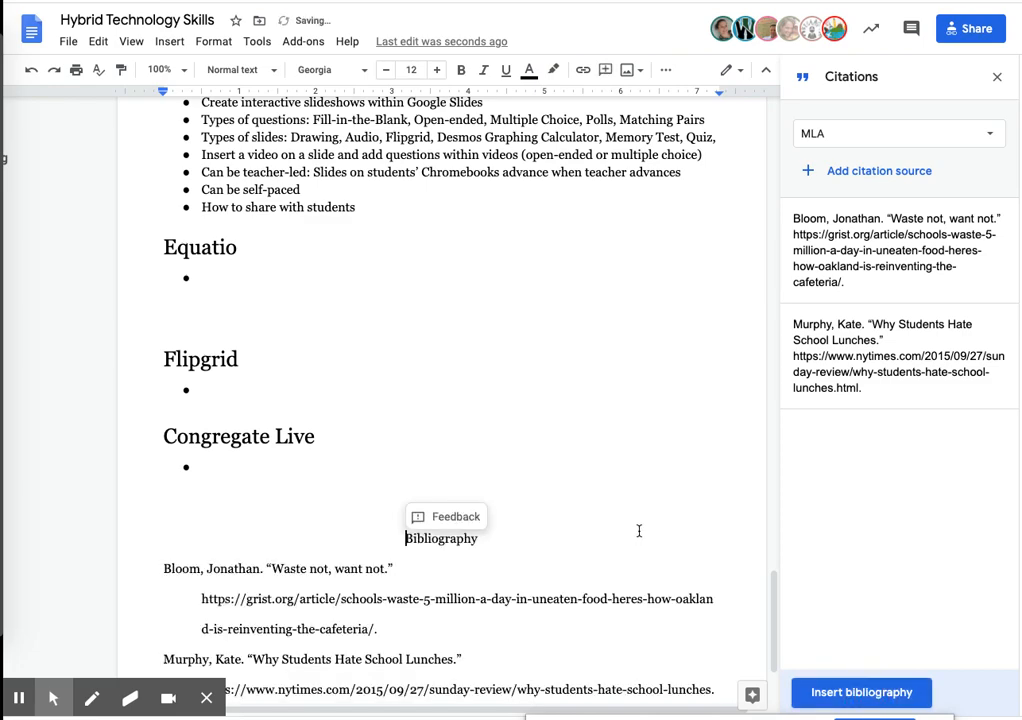
- Insert a page break before the Bibliography heading so the bibliography starts on its own page
{"action": "scroll", "coordinate": [639, 534], "scroll_direction": "down", "scroll_amount": 1}
{"action": "scroll", "coordinate": [441, 420], "scroll_direction": "down", "scroll_amount": 1}
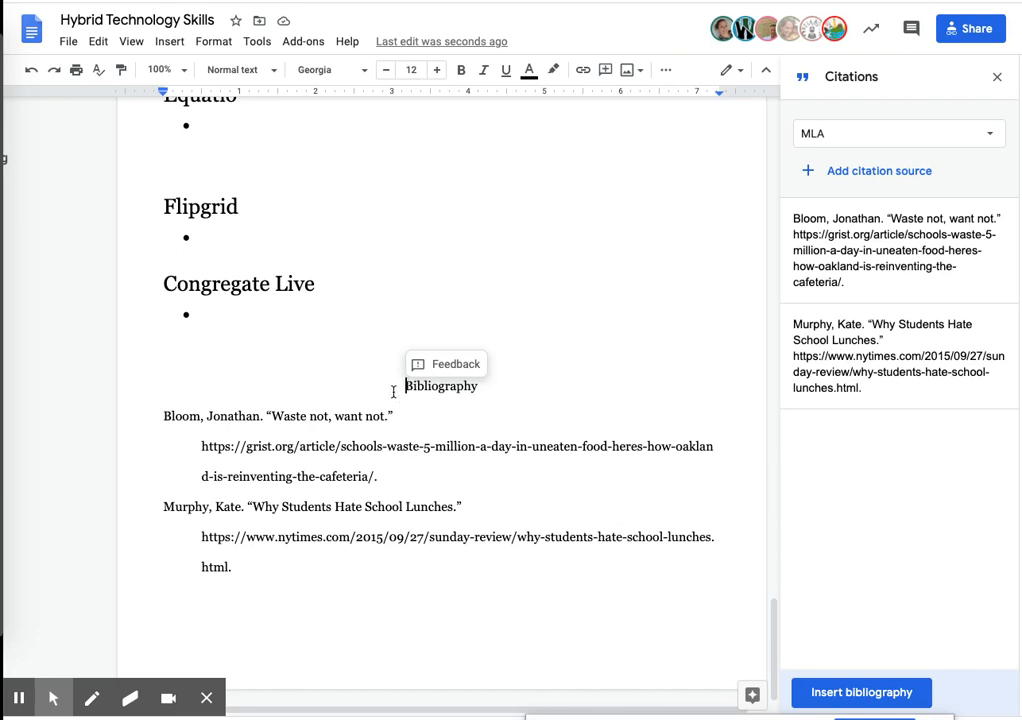
{"action": "key", "text": "ctrl+Return"}
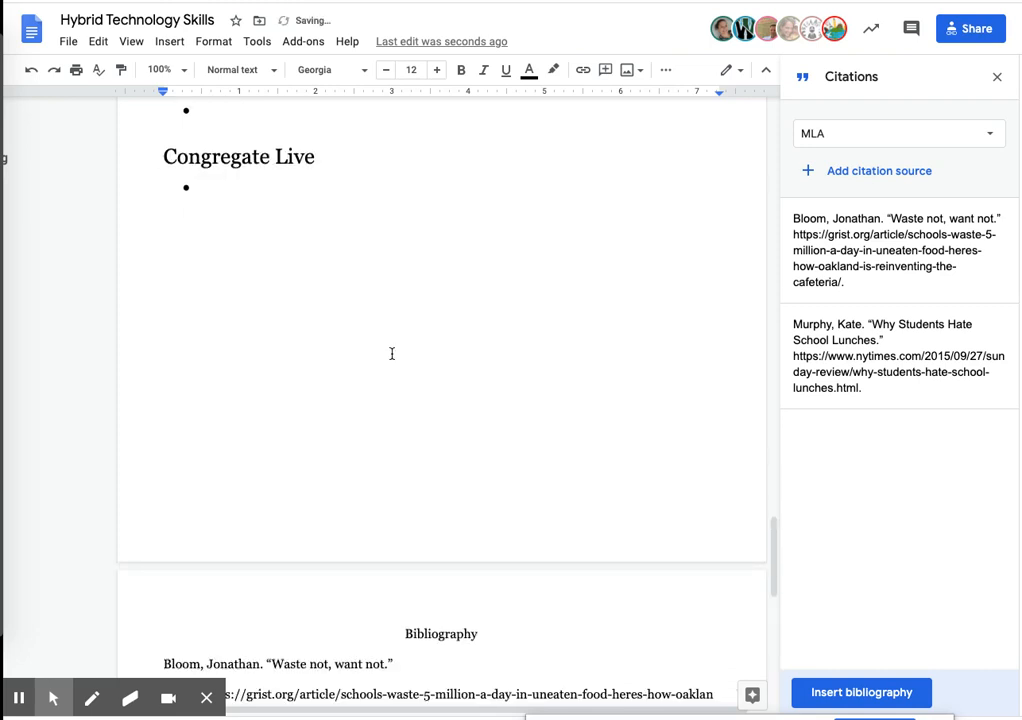
{"action": "scroll", "coordinate": [408, 389], "scroll_direction": "down", "scroll_amount": 2}
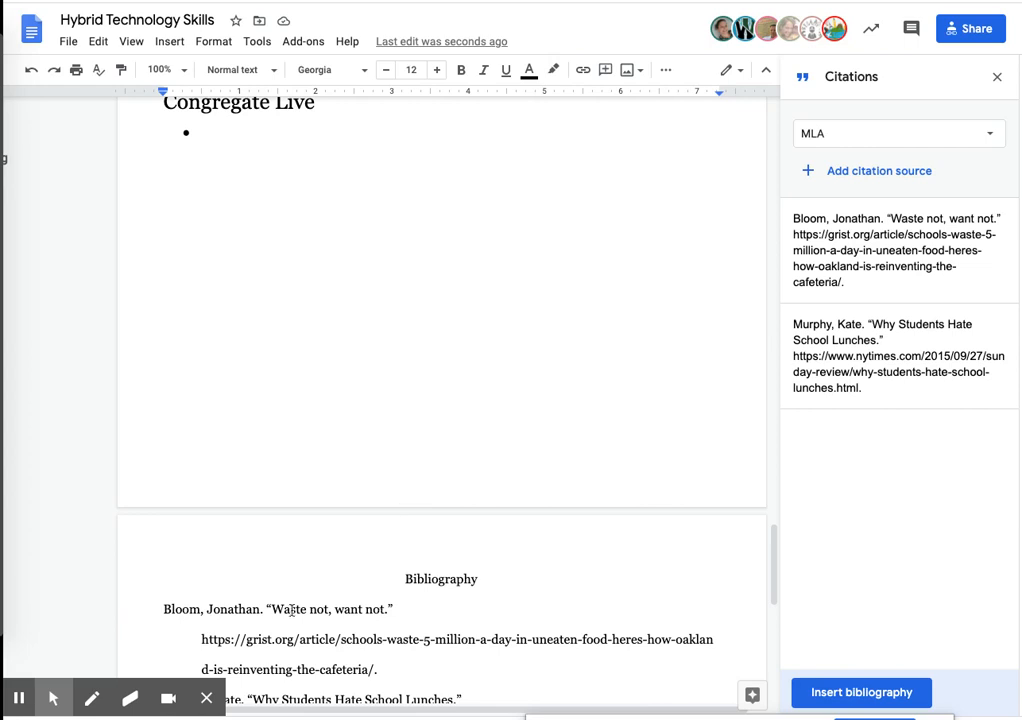
{"action": "scroll", "coordinate": [281, 616], "scroll_direction": "down", "scroll_amount": 4}
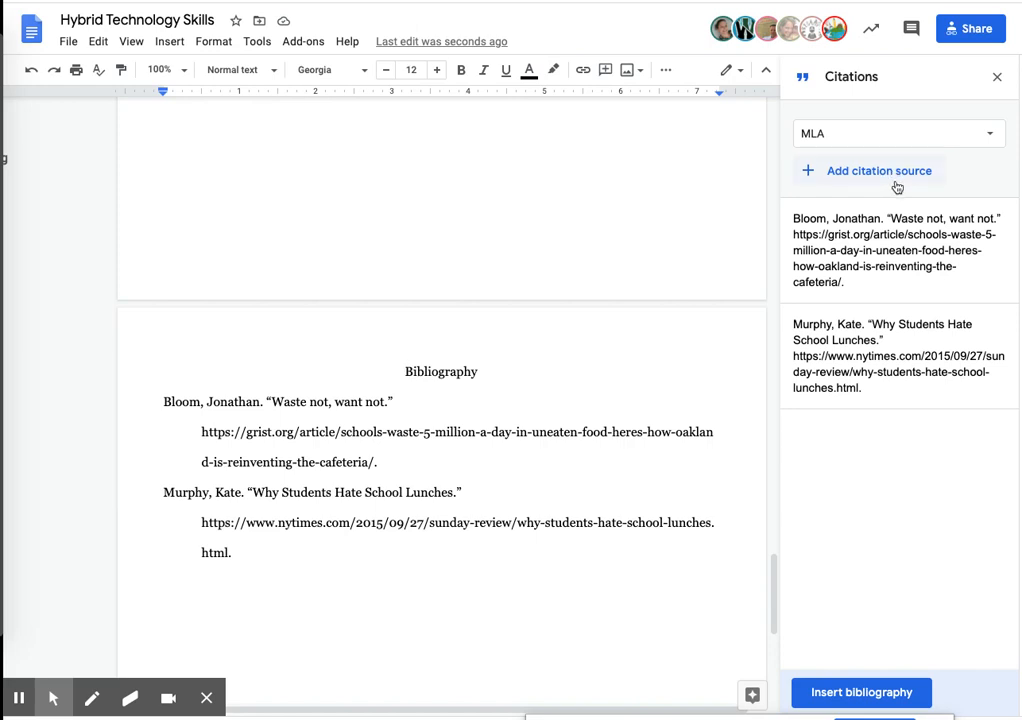
{"action": "mouse_move", "coordinate": [945, 227]}
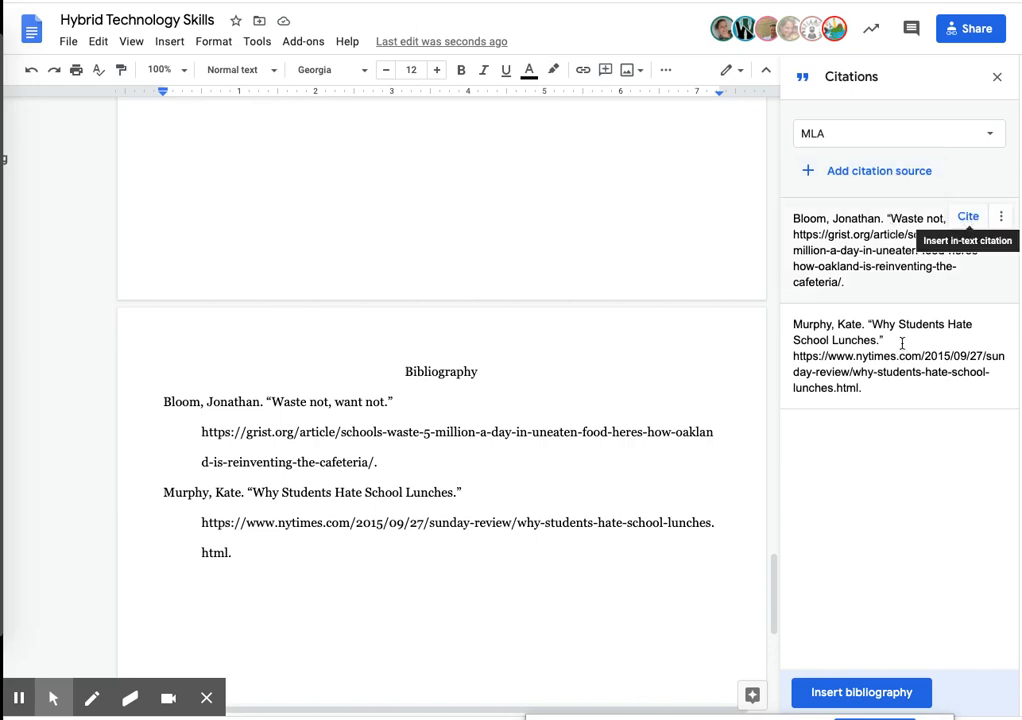